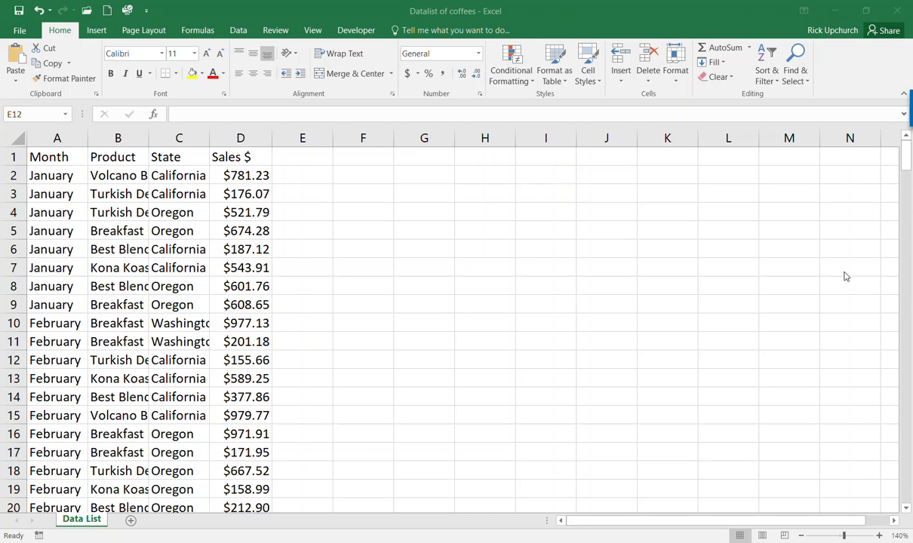
- Select columns A to D and AutoFit their widths to the contents
{"action": "left_click", "coordinate": [905, 166]}
{"action": "left_click_drag", "start_coordinate": [906, 167], "coordinate": [908, 496]}
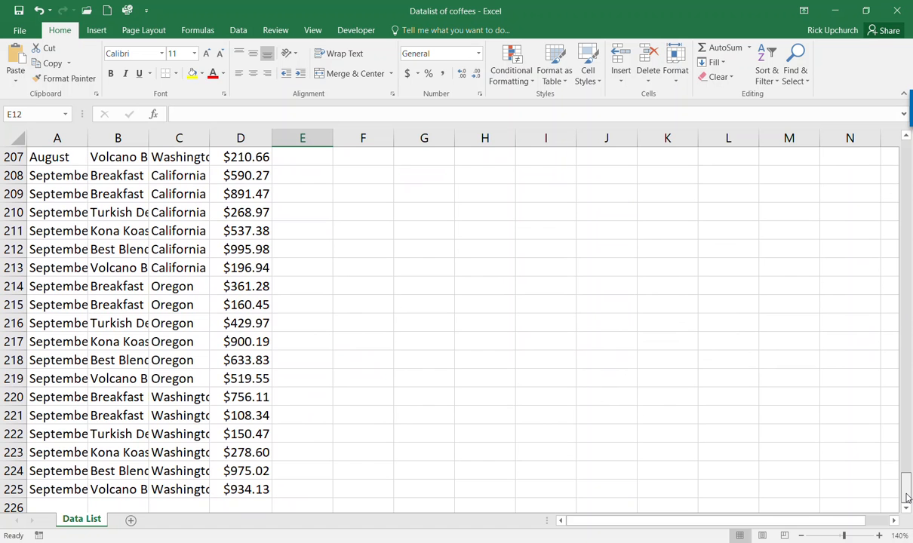
{"action": "left_click_drag", "start_coordinate": [908, 496], "coordinate": [908, 147]}
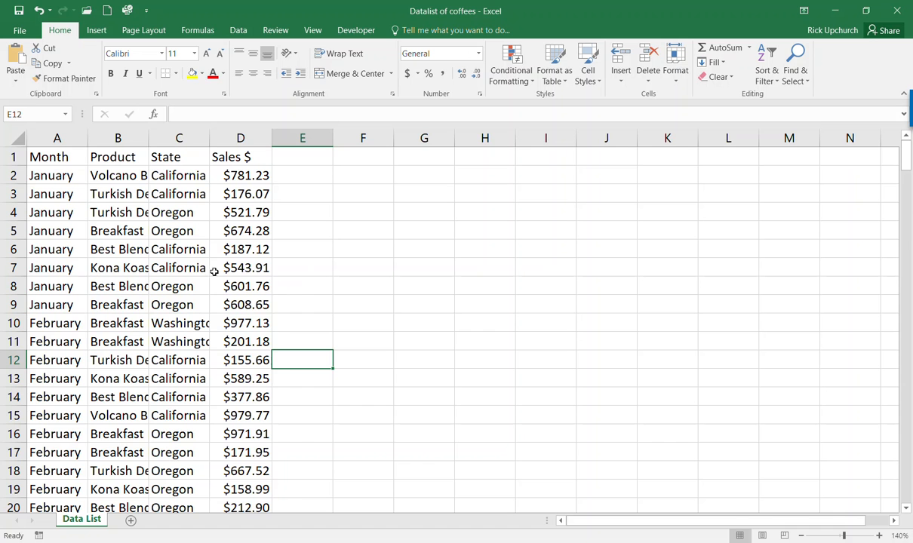
{"action": "left_click_drag", "start_coordinate": [74, 136], "coordinate": [230, 136]}
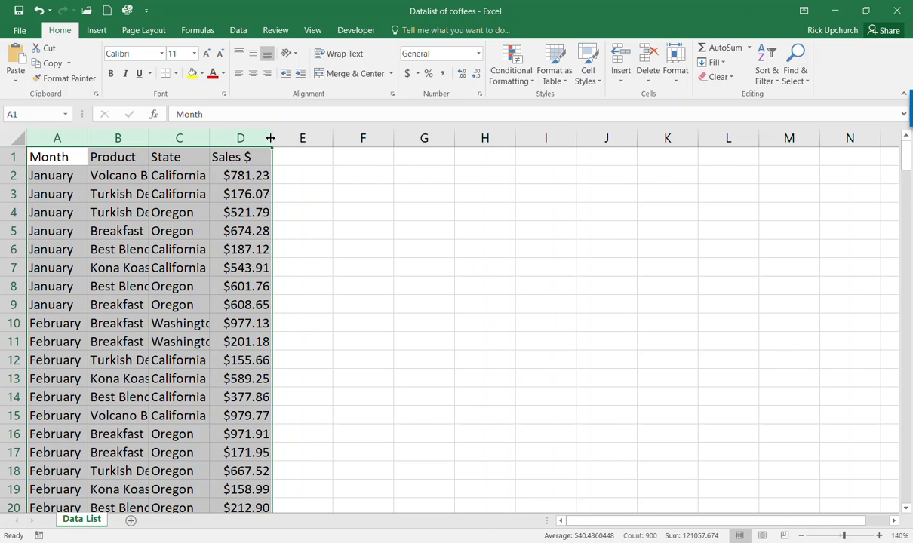
{"action": "double_click", "coordinate": [270, 139]}
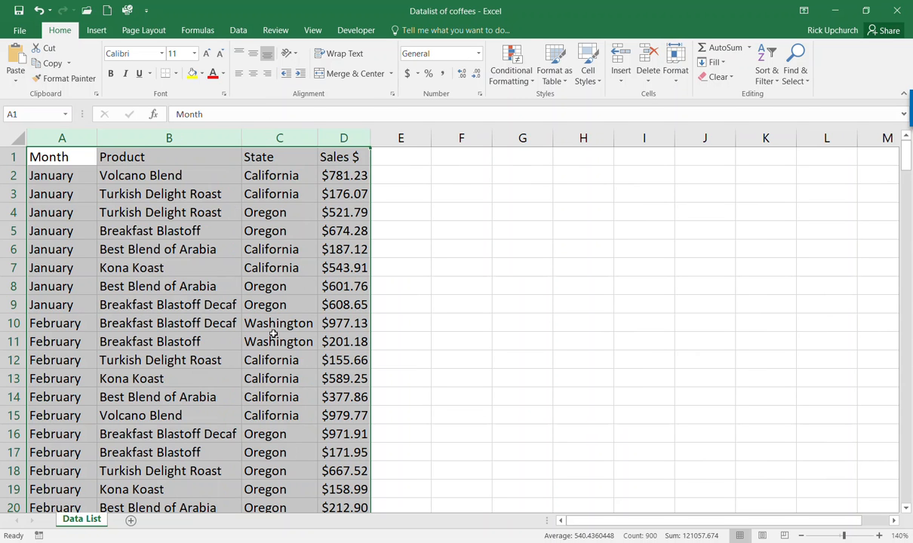
- Check that full product names like Turkish Delight Roast show in B9 to B11
{"action": "left_click", "coordinate": [203, 341]}
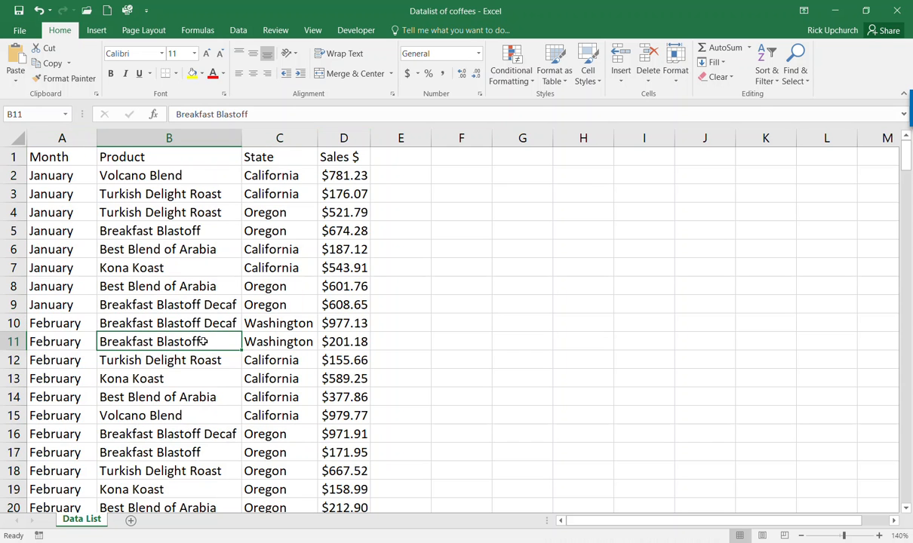
{"action": "left_click", "coordinate": [203, 325]}
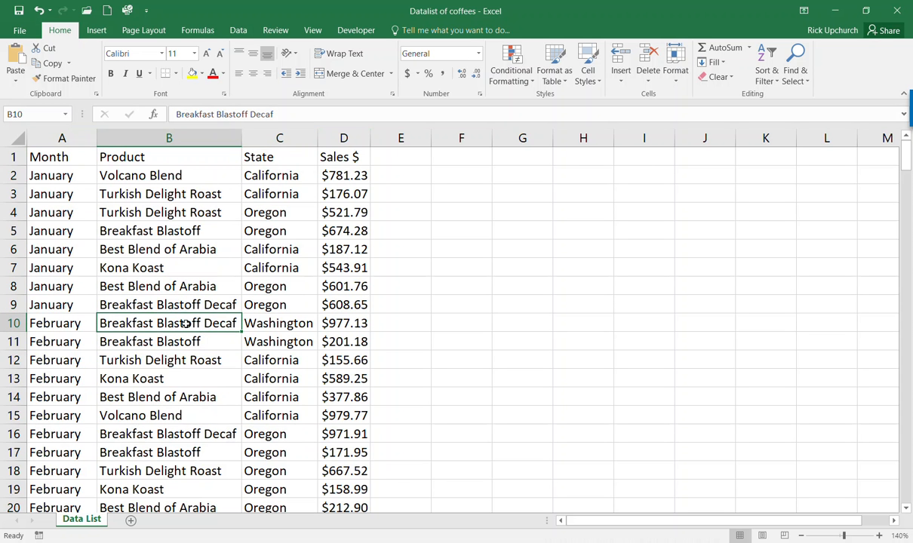
{"action": "left_click", "coordinate": [421, 354]}
{"action": "left_click", "coordinate": [160, 308]}
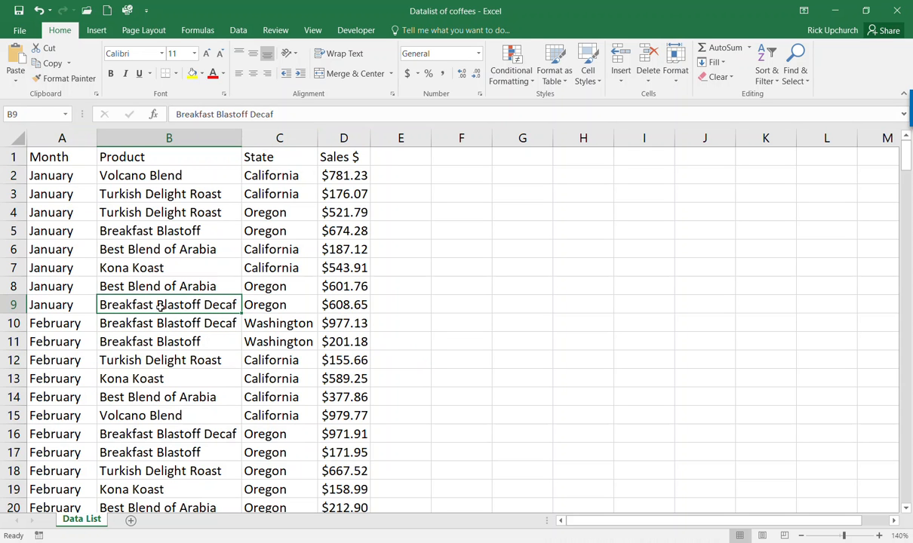
{"action": "left_click", "coordinate": [243, 33]}
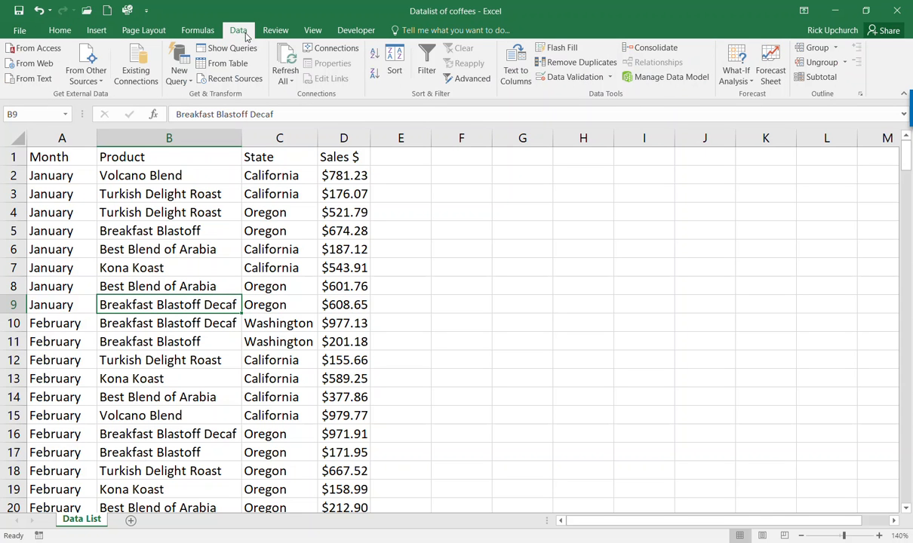
- Turn on header filters and look at the Product and Month filter lists without changing them
{"action": "left_click", "coordinate": [427, 57]}
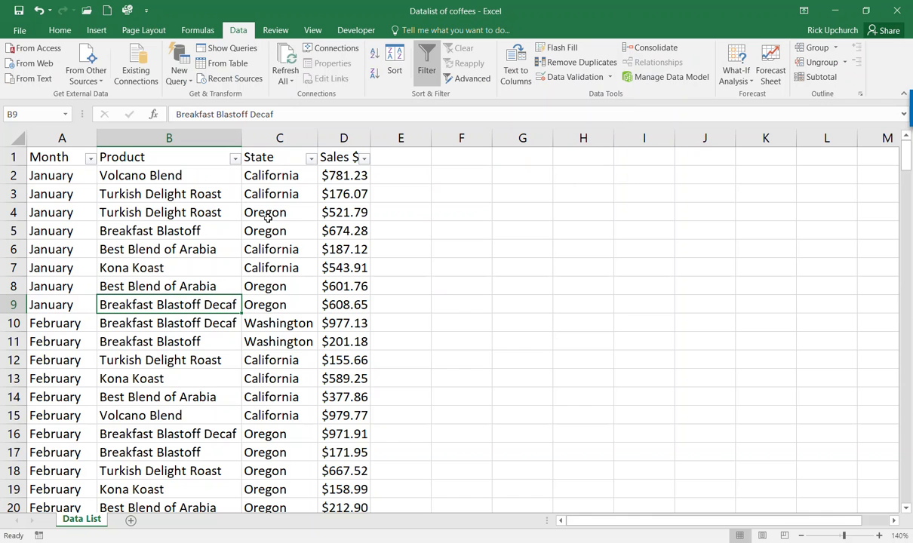
{"action": "left_click", "coordinate": [235, 162]}
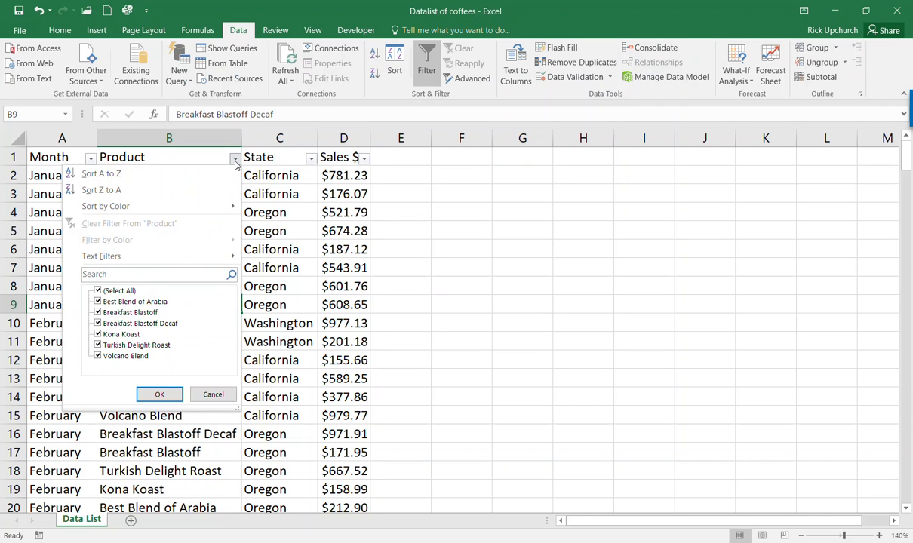
{"action": "left_click", "coordinate": [234, 162]}
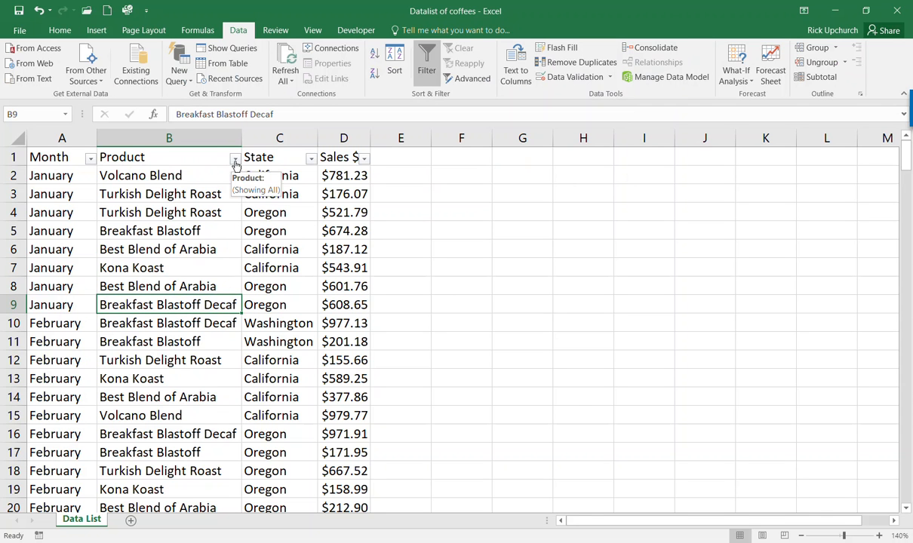
{"action": "left_click", "coordinate": [90, 159]}
{"action": "left_click", "coordinate": [91, 162]}
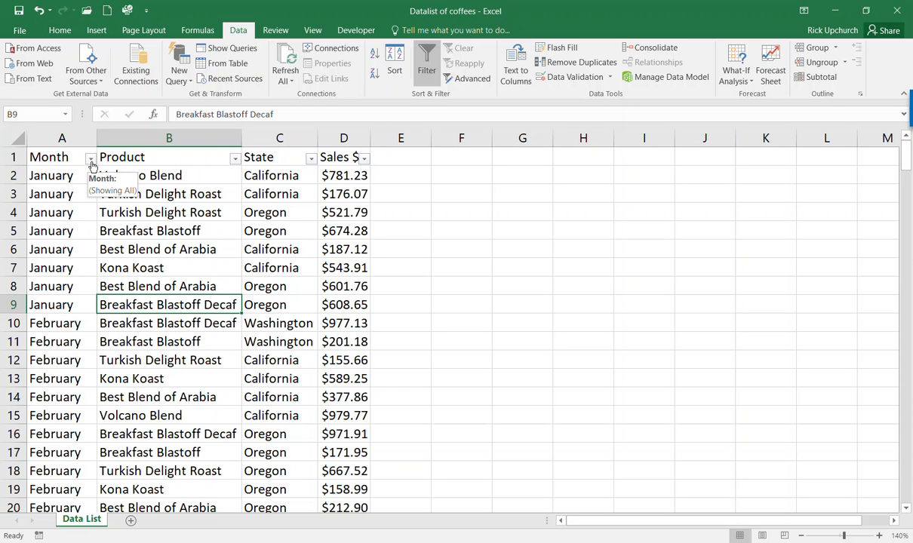
- Sort the sales list by State A to Z, putting California first
{"action": "left_click", "coordinate": [312, 160]}
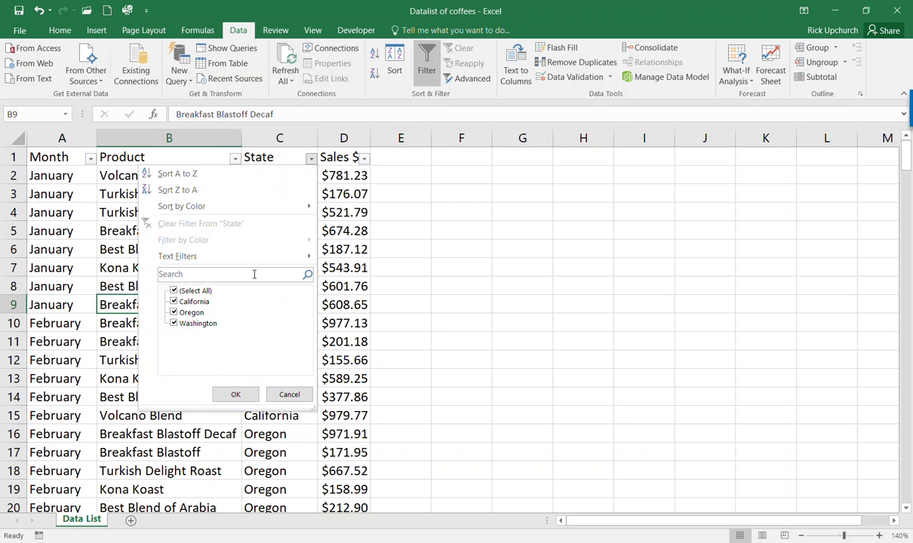
{"action": "left_click", "coordinate": [174, 175]}
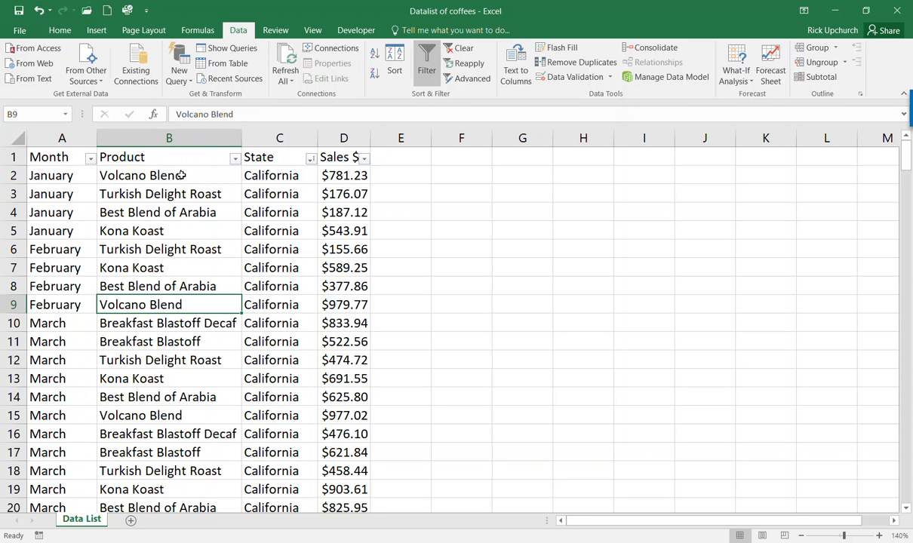
{"action": "scroll", "coordinate": [451, 318], "scroll_direction": "down", "scroll_amount": 4}
{"action": "scroll", "coordinate": [449, 323], "scroll_direction": "down", "scroll_amount": 4}
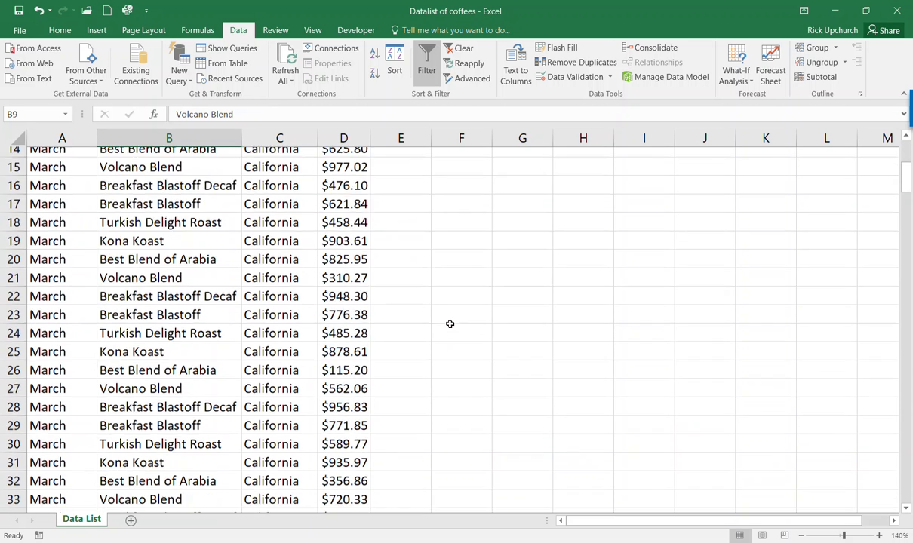
{"action": "scroll", "coordinate": [450, 323], "scroll_direction": "up", "scroll_amount": 4}
{"action": "scroll", "coordinate": [449, 324], "scroll_direction": "down", "scroll_amount": 7}
{"action": "scroll", "coordinate": [450, 324], "scroll_direction": "up", "scroll_amount": 11}
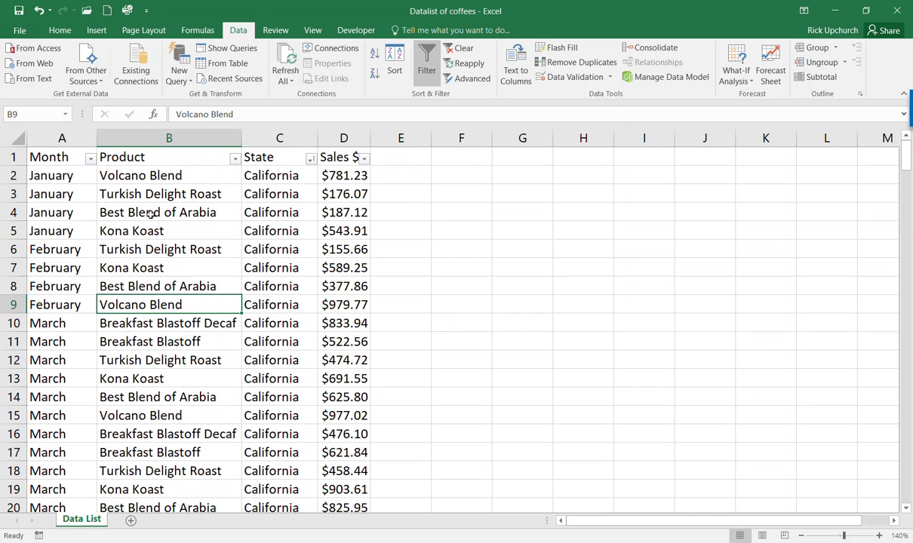
- Sort the list by Month A to Z so April rows come before August
{"action": "left_click", "coordinate": [90, 160]}
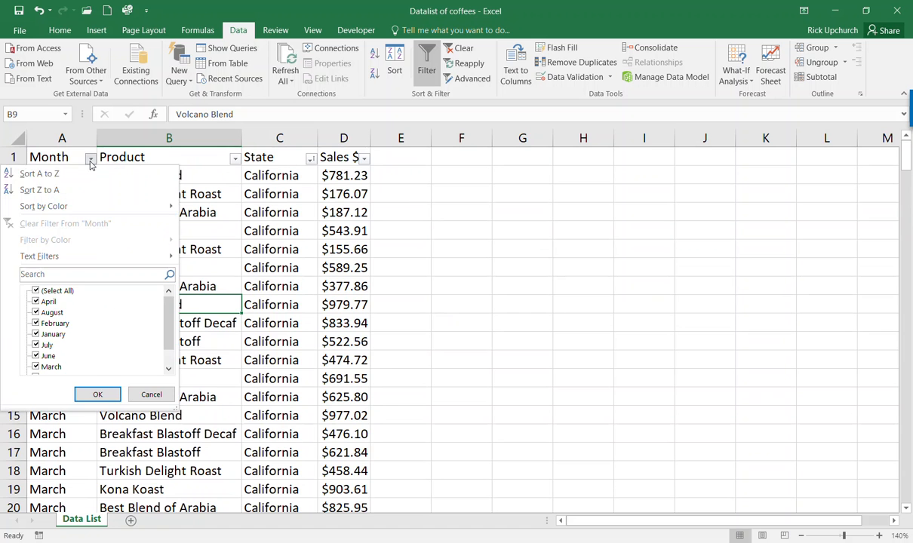
{"action": "left_click", "coordinate": [73, 175]}
{"action": "scroll", "coordinate": [238, 349], "scroll_direction": "down", "scroll_amount": 3}
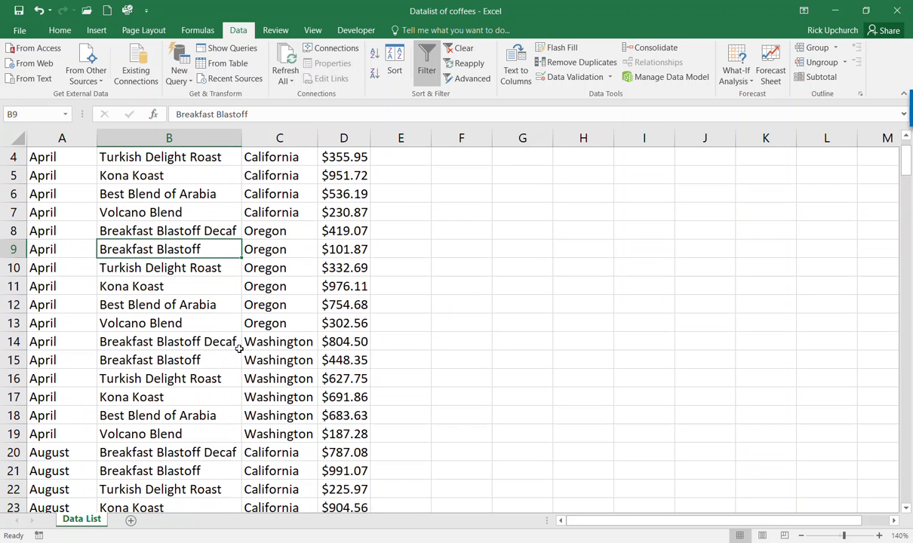
{"action": "scroll", "coordinate": [238, 349], "scroll_direction": "up", "scroll_amount": 3}
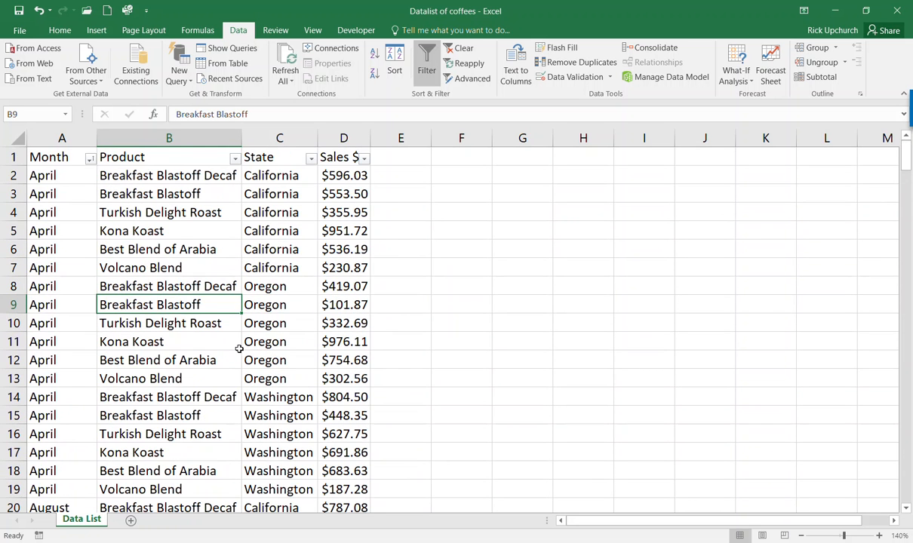
{"action": "scroll", "coordinate": [239, 349], "scroll_direction": "down", "scroll_amount": 1}
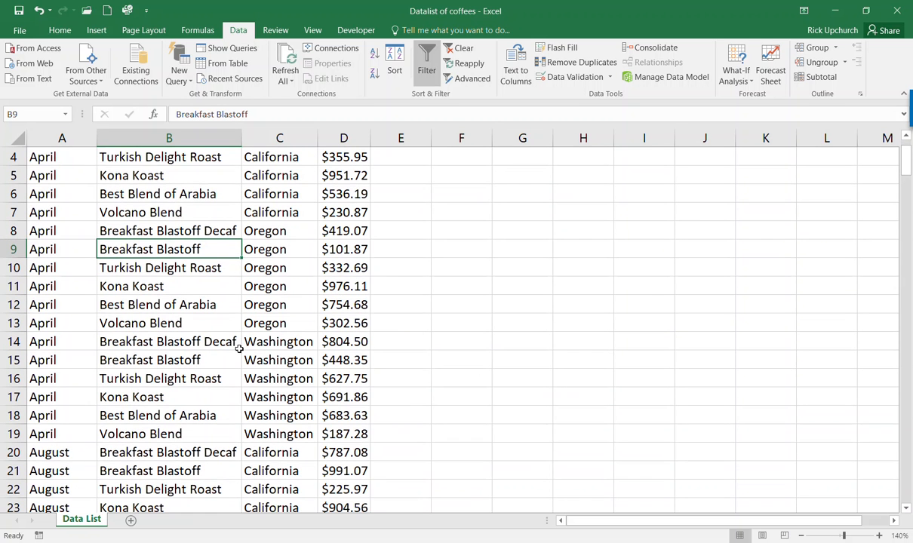
{"action": "scroll", "coordinate": [238, 349], "scroll_direction": "up", "scroll_amount": 1}
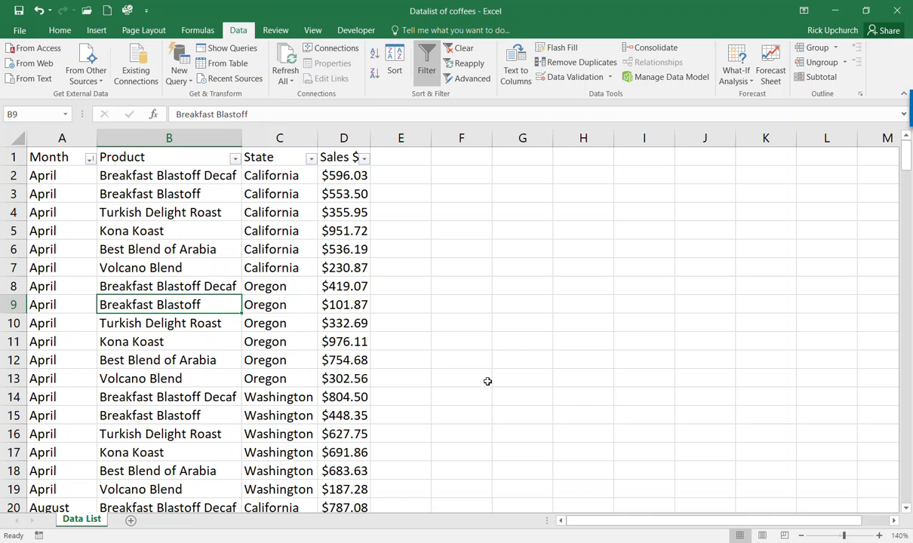
- Filter the Month column to April only, leaving 18 of 224 records
{"action": "left_click", "coordinate": [256, 343]}
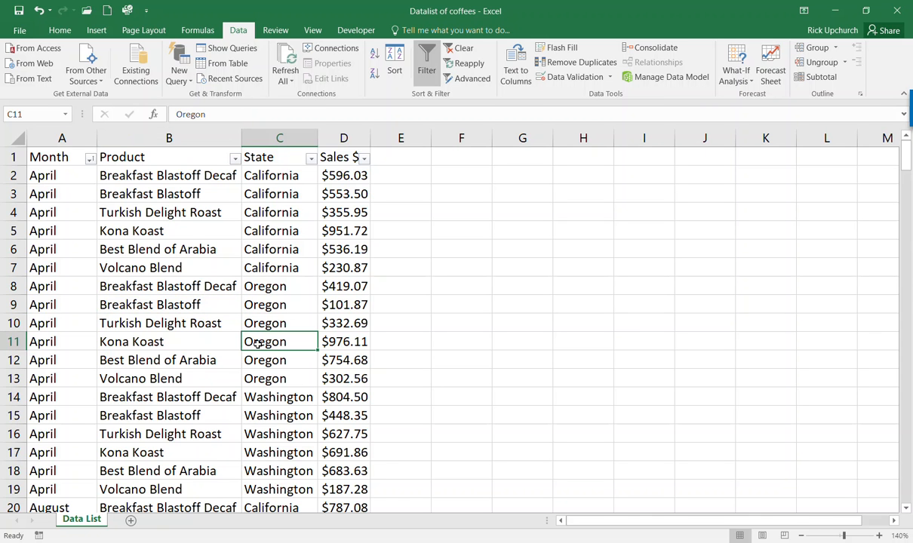
{"action": "left_click", "coordinate": [90, 159]}
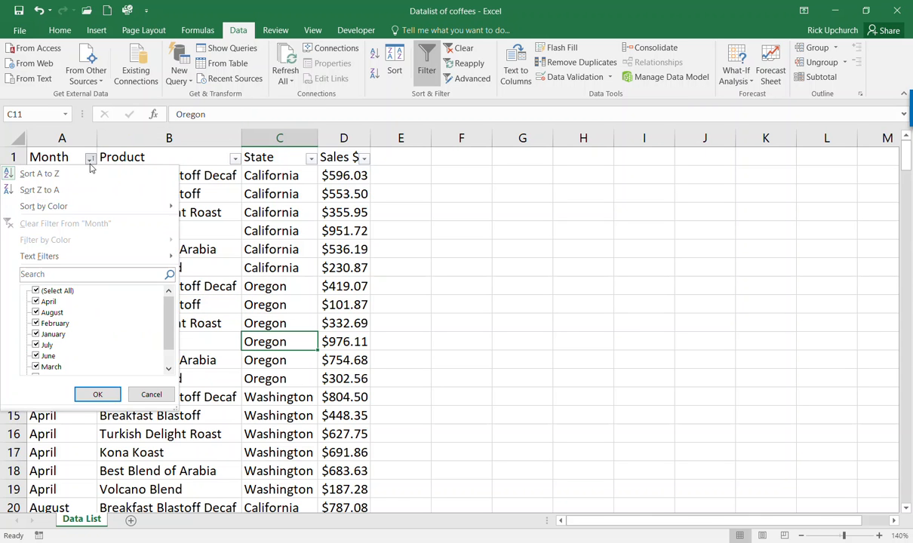
{"action": "left_click", "coordinate": [35, 291]}
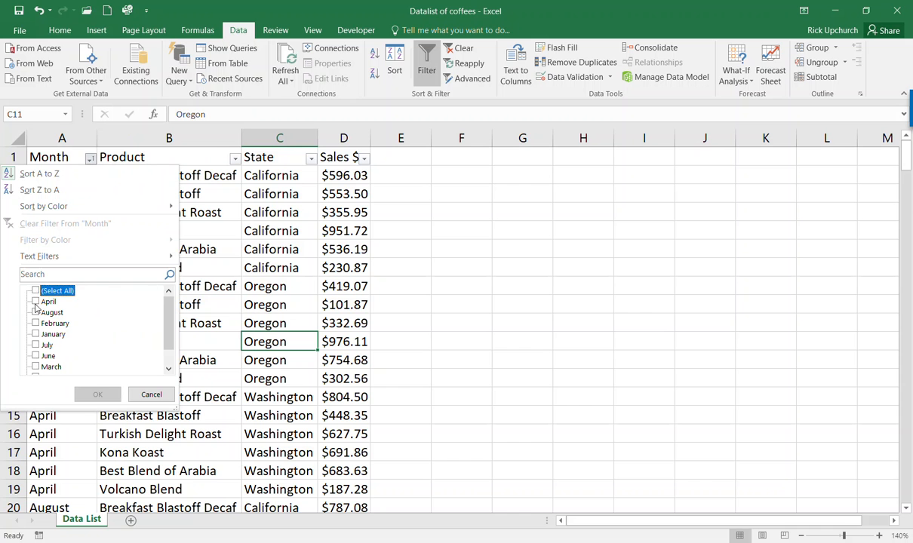
{"action": "left_click", "coordinate": [35, 301]}
{"action": "left_click", "coordinate": [96, 394]}
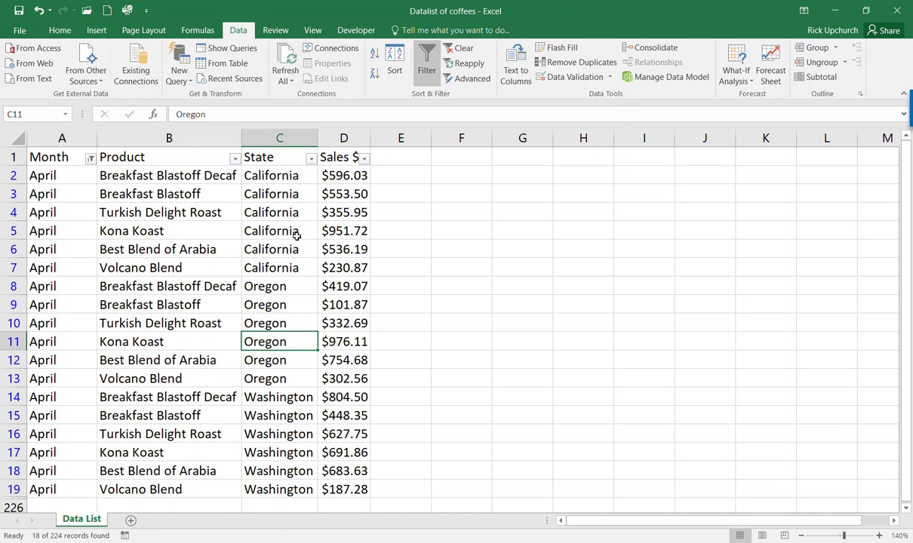
- Sort the April rows by State from A to Z
{"action": "left_click", "coordinate": [310, 158]}
{"action": "left_click", "coordinate": [249, 173]}
{"action": "left_click", "coordinate": [96, 31]}
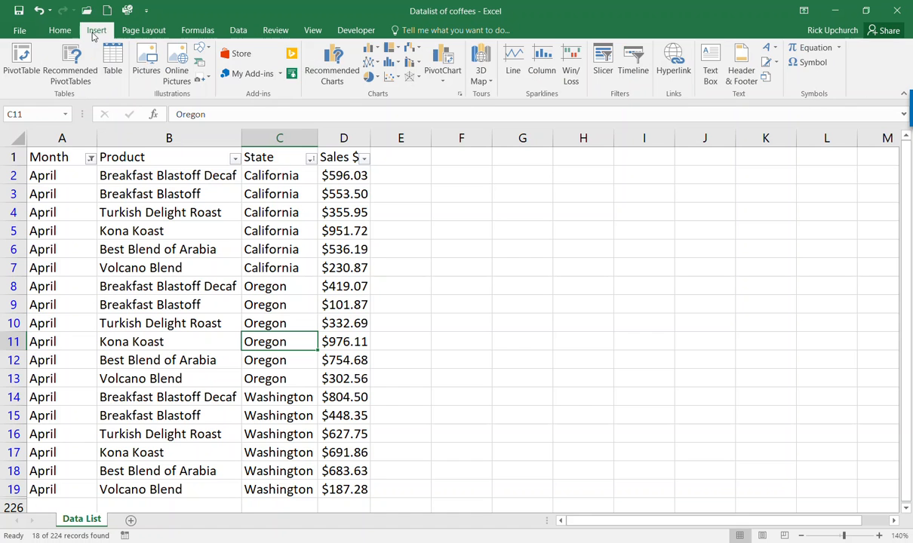
- Insert a clustered column chart of the April sales and move it right of the data
{"action": "left_click", "coordinate": [372, 51]}
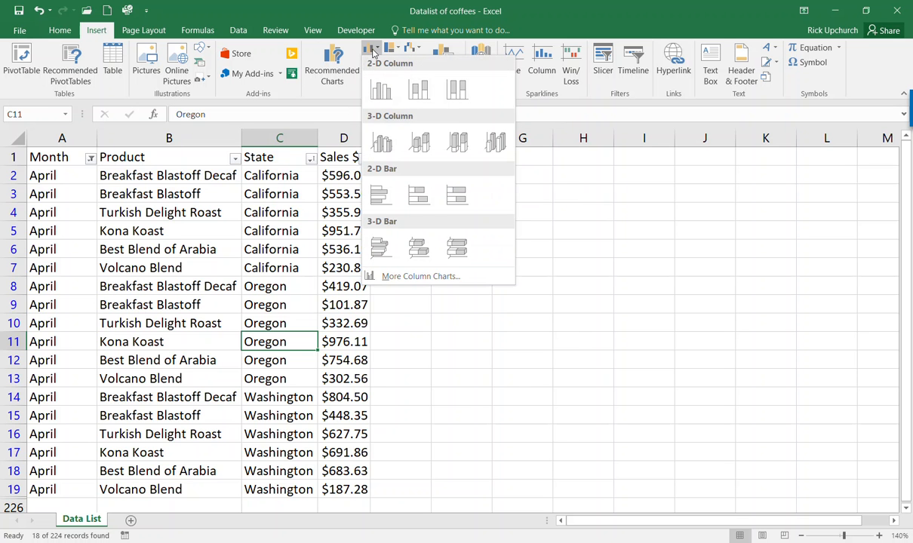
{"action": "left_click", "coordinate": [379, 92]}
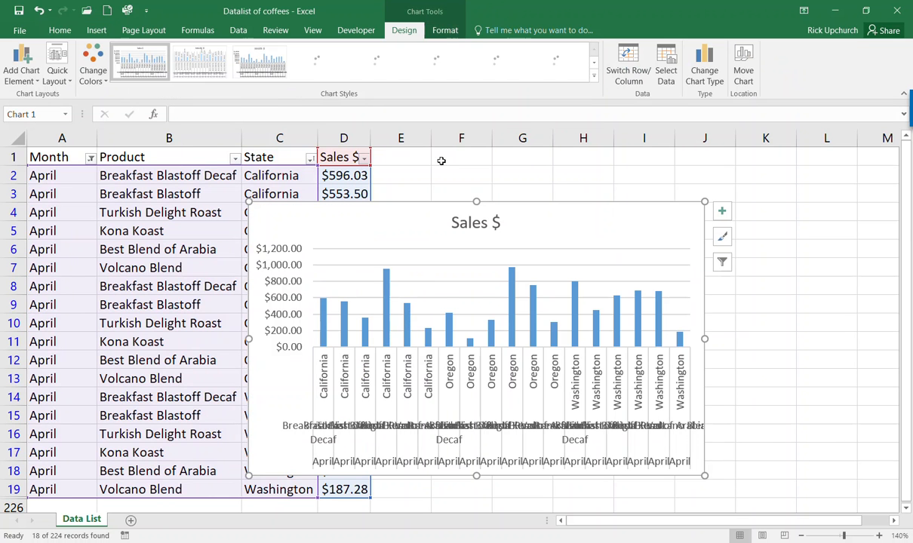
{"action": "left_click_drag", "start_coordinate": [500, 203], "coordinate": [631, 176]}
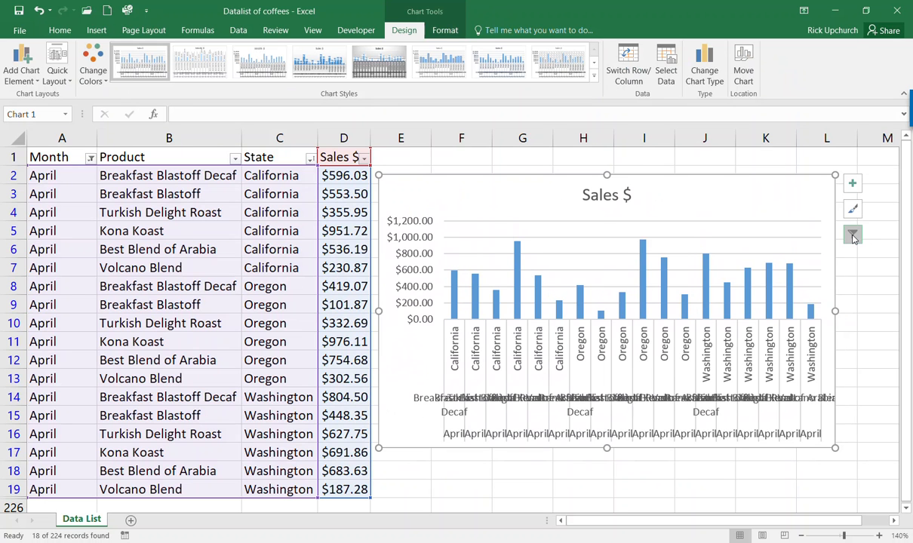
- Filter the chart to Turkish Delight Roast only for California, Oregon and Washington
{"action": "left_click", "coordinate": [853, 237]}
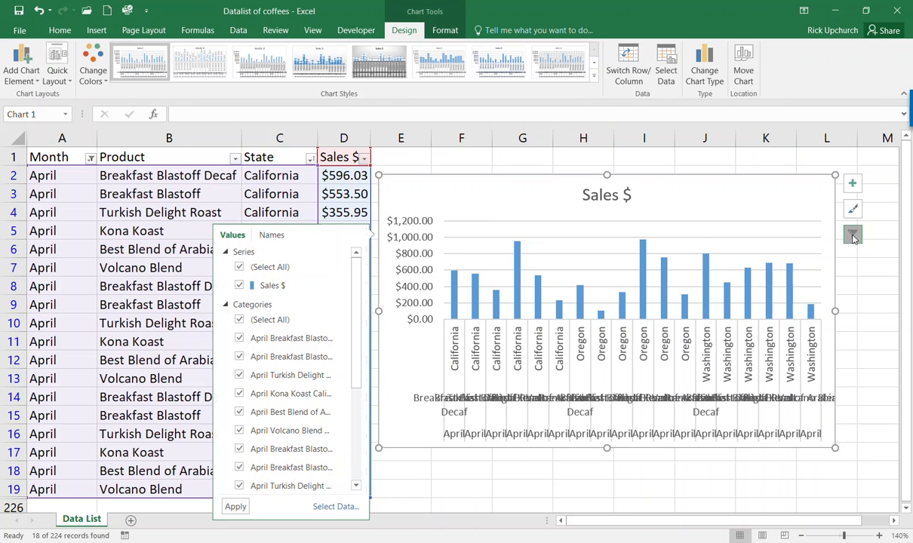
{"action": "left_click", "coordinate": [240, 321]}
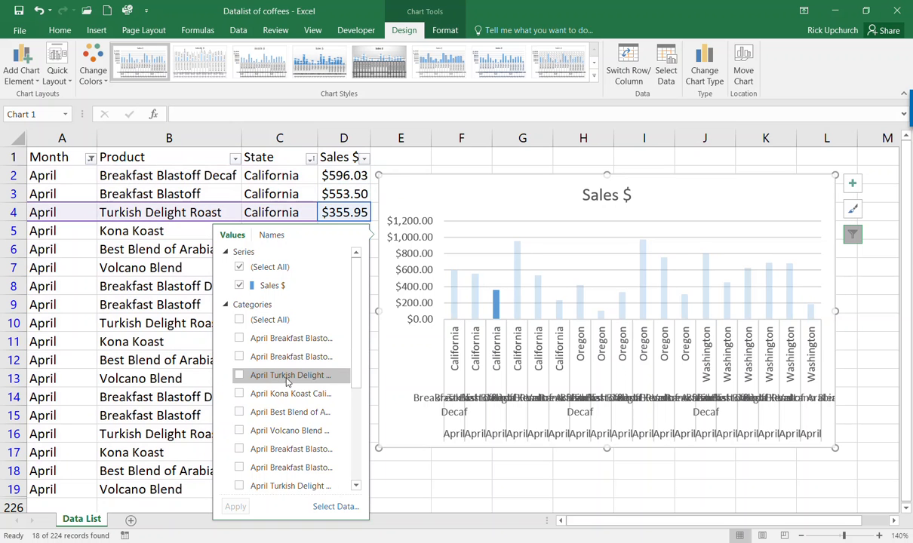
{"action": "left_click", "coordinate": [239, 375]}
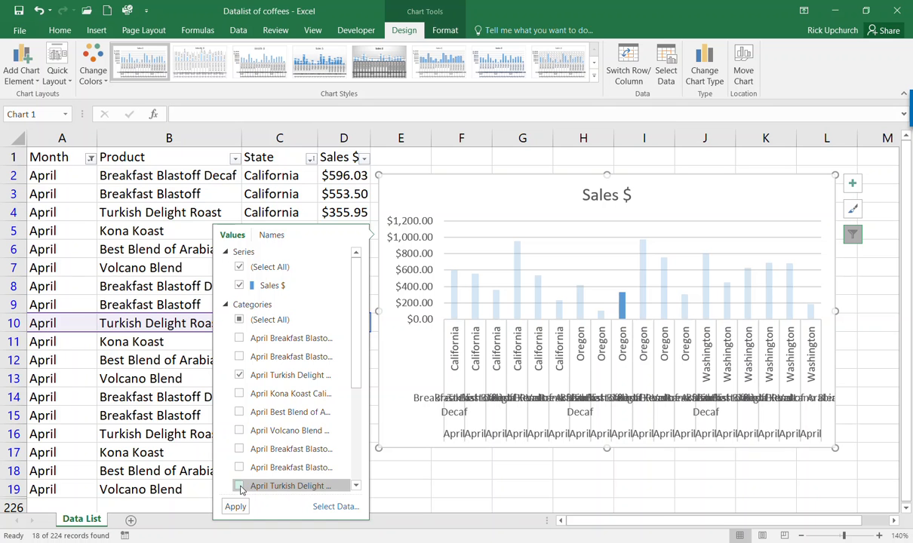
{"action": "left_click_drag", "start_coordinate": [354, 370], "coordinate": [350, 454]}
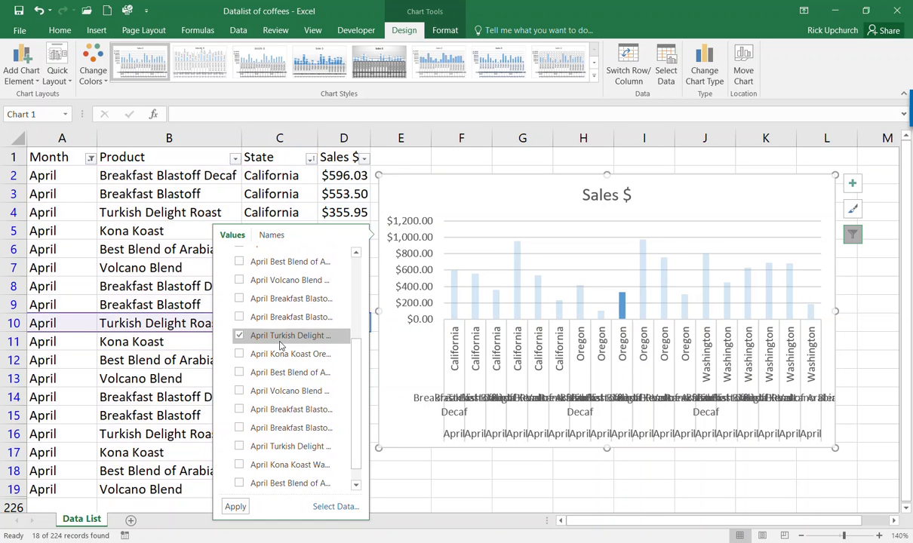
{"action": "left_click", "coordinate": [239, 446]}
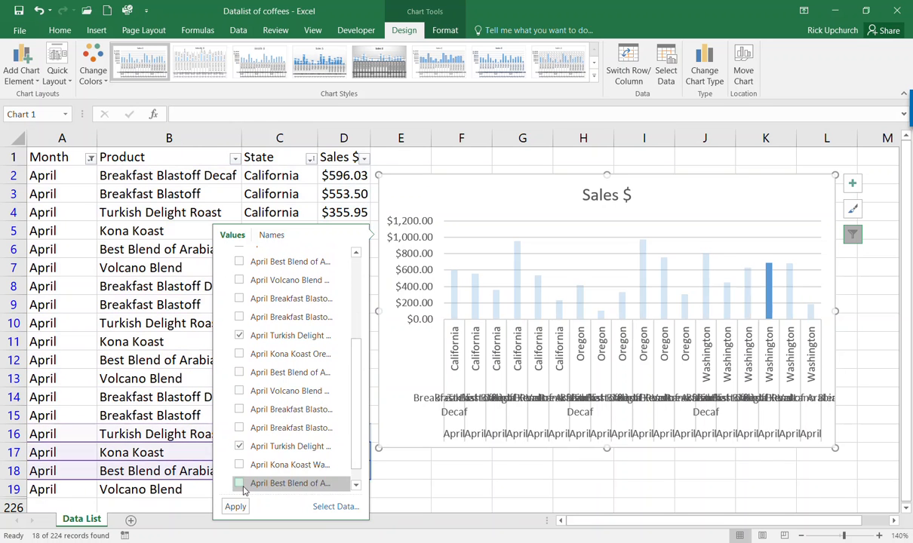
{"action": "left_click", "coordinate": [235, 508]}
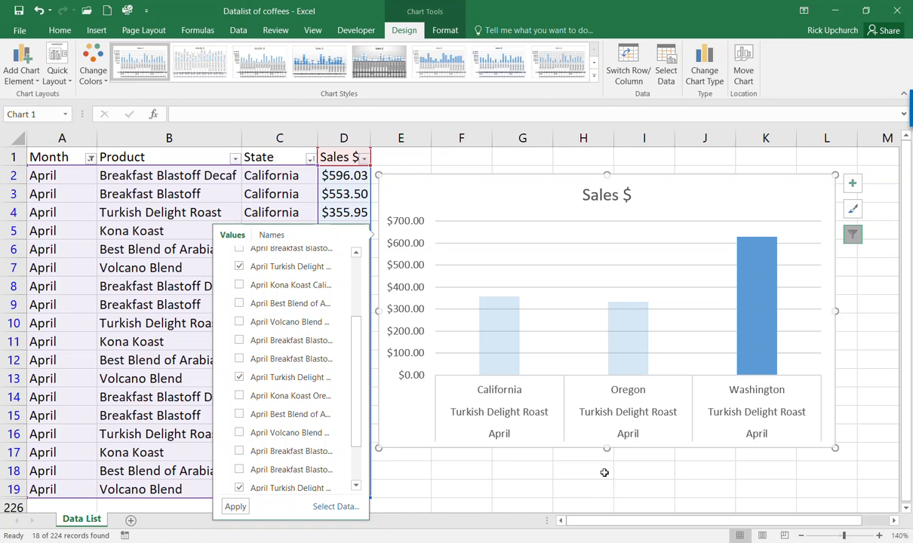
{"action": "left_click", "coordinate": [616, 459]}
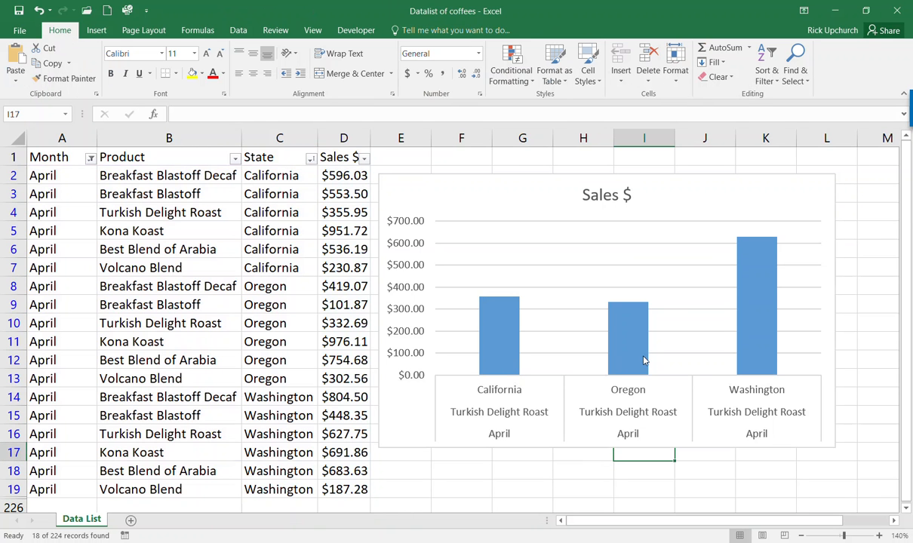
- Reselect the three-bar Turkish Delight Roast chart, revisit its category filter, and show Chart Elements
{"action": "mouse_move", "coordinate": [769, 324]}
{"action": "left_click", "coordinate": [801, 268]}
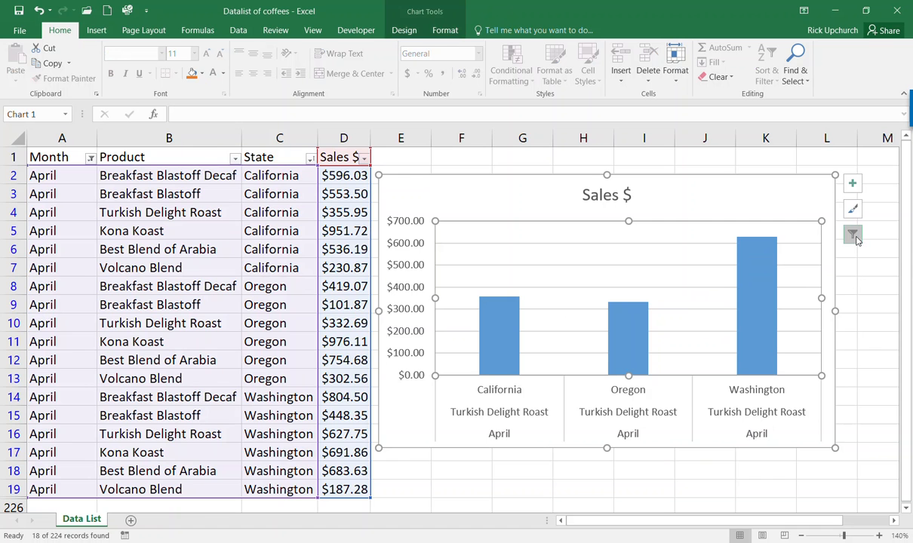
{"action": "left_click", "coordinate": [858, 239]}
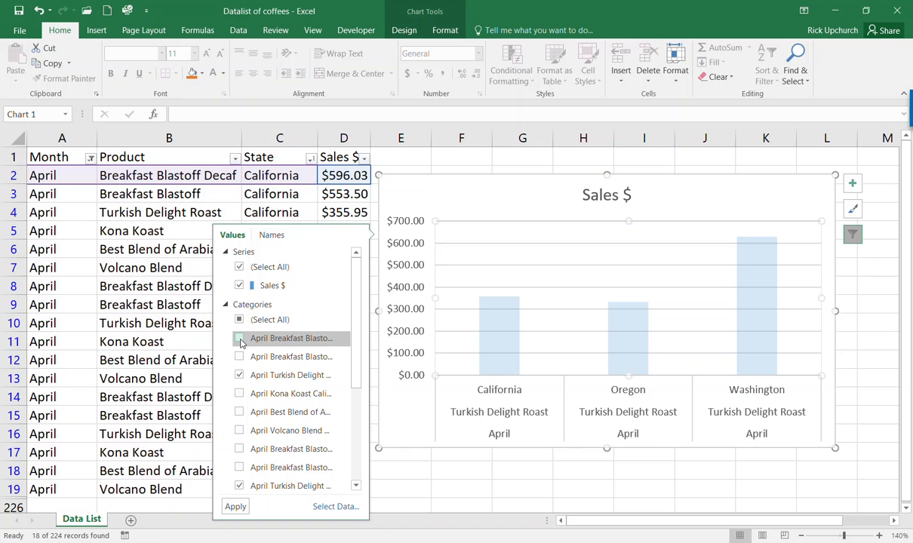
{"action": "left_click", "coordinate": [238, 320]}
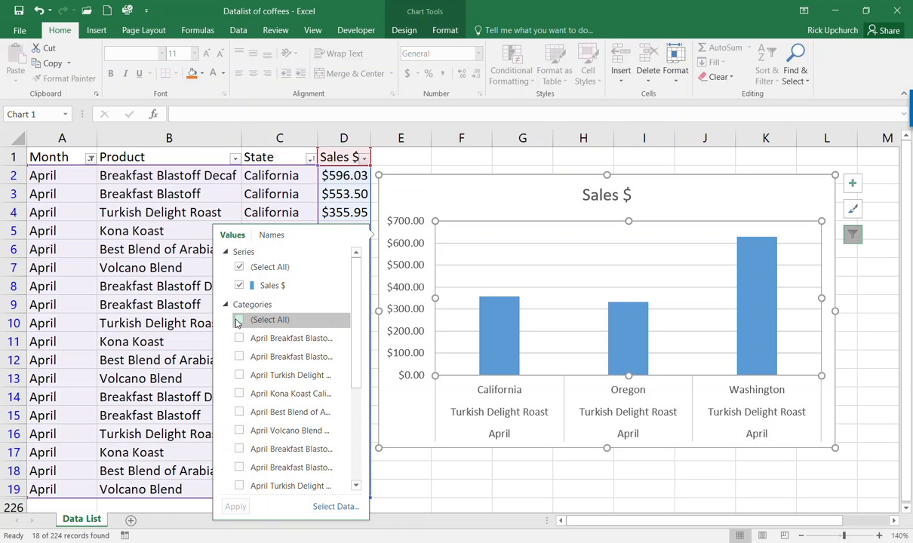
{"action": "left_click", "coordinate": [850, 184]}
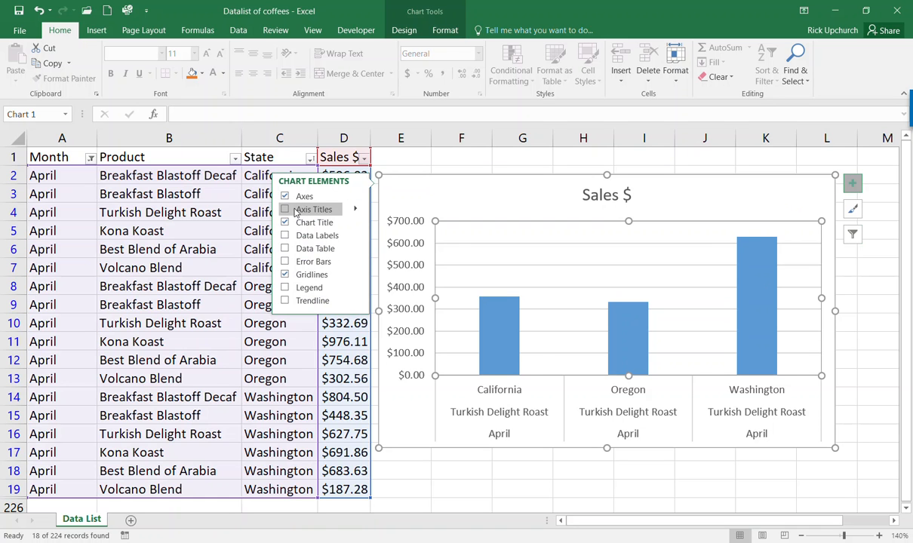
- Add axis titles and data labels ($355.95, $332.69, $627.75) to the chart
{"action": "left_click", "coordinate": [285, 211]}
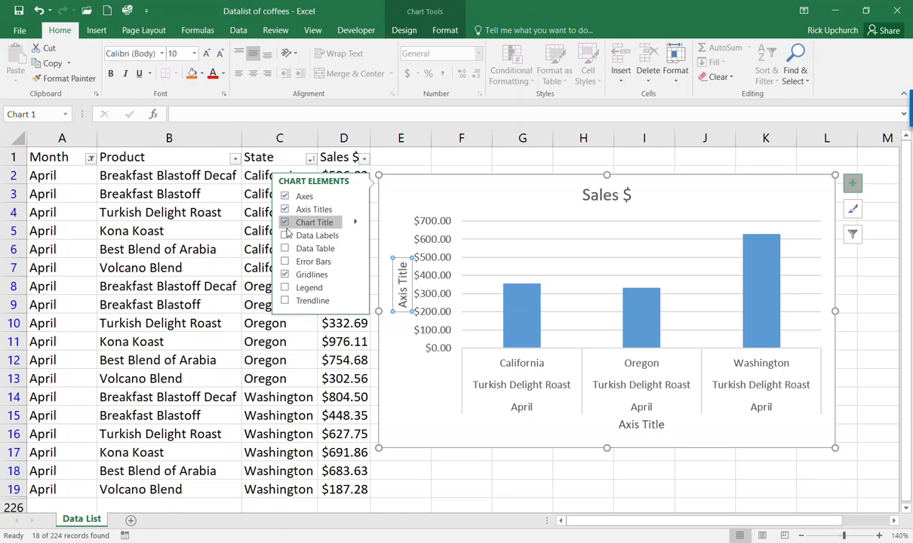
{"action": "left_click", "coordinate": [285, 236]}
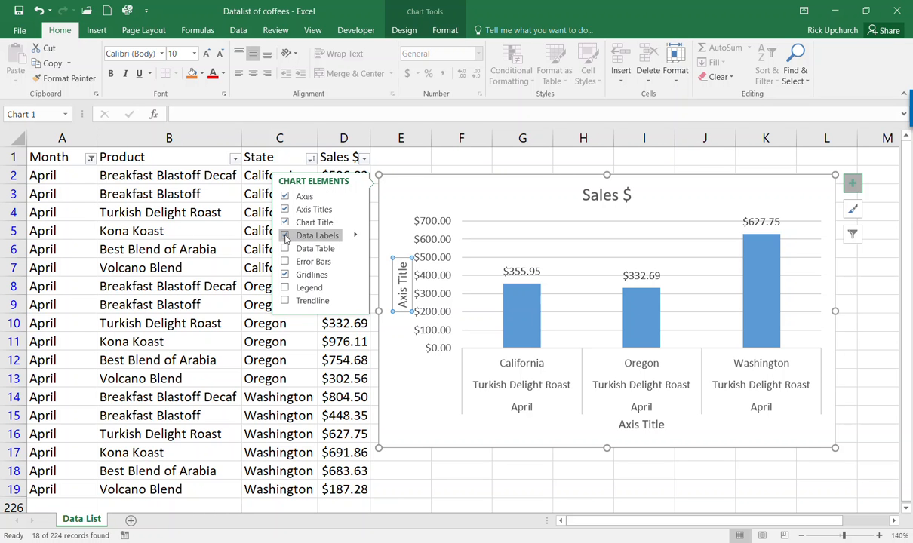
{"action": "left_click", "coordinate": [669, 464]}
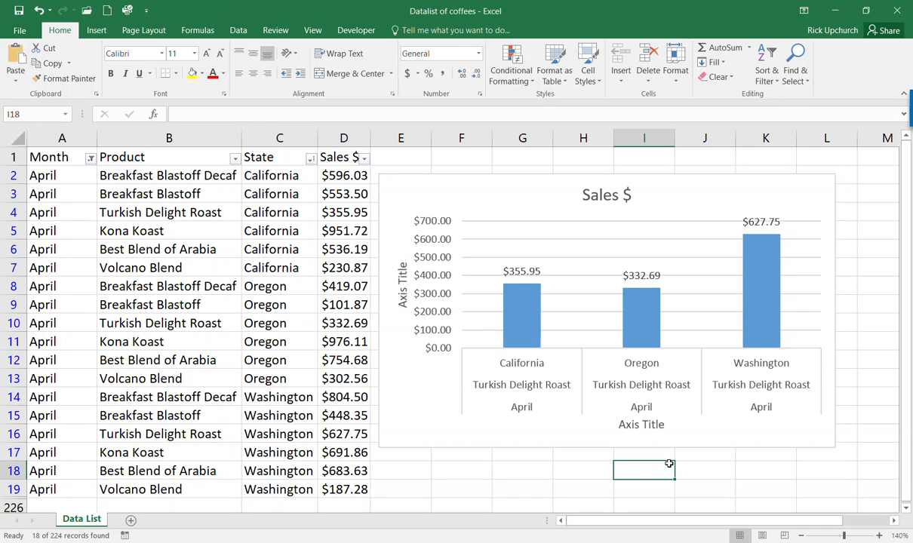